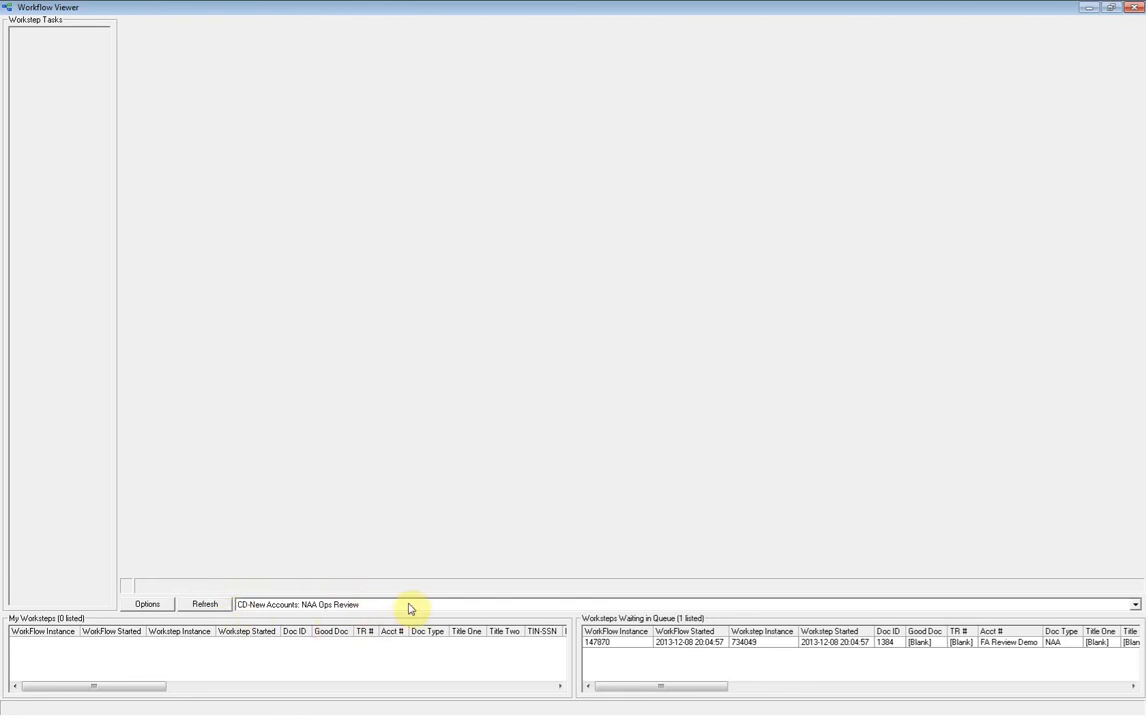
Take ownership of the waiting NAA Ops Review workstep and save a textual note reading "Financial experience incomplete-what is Total Net Worth?".
{"action": "double_click", "coordinate": [768, 649]}
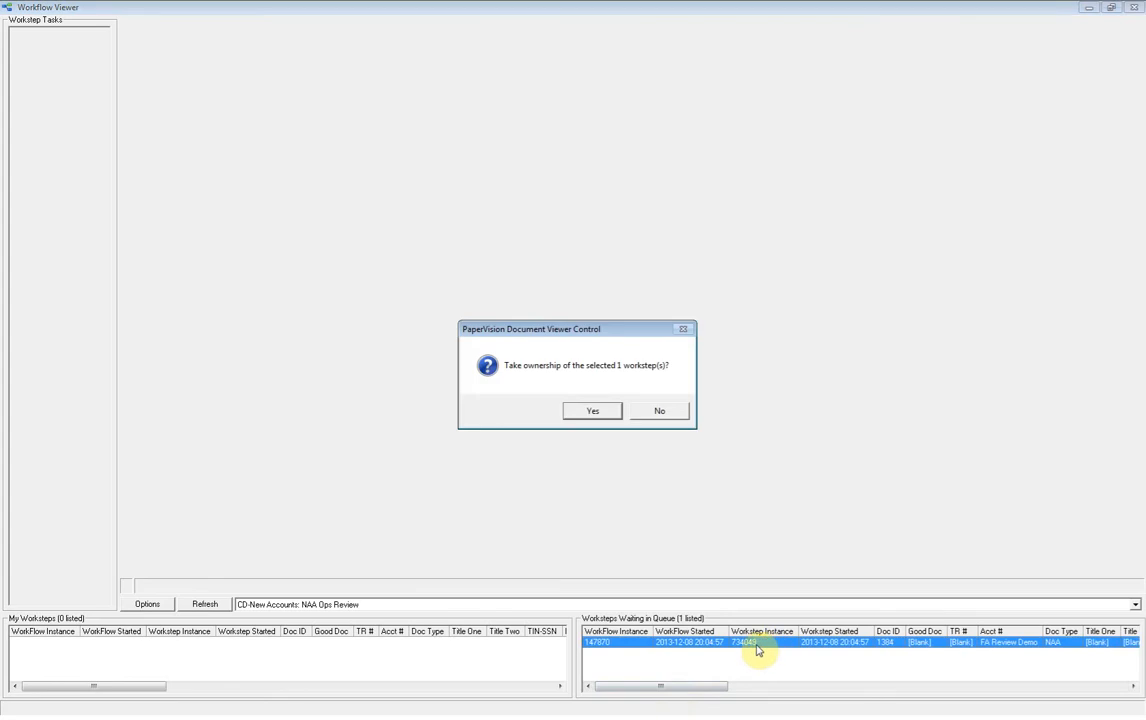
{"action": "left_click", "coordinate": [592, 409]}
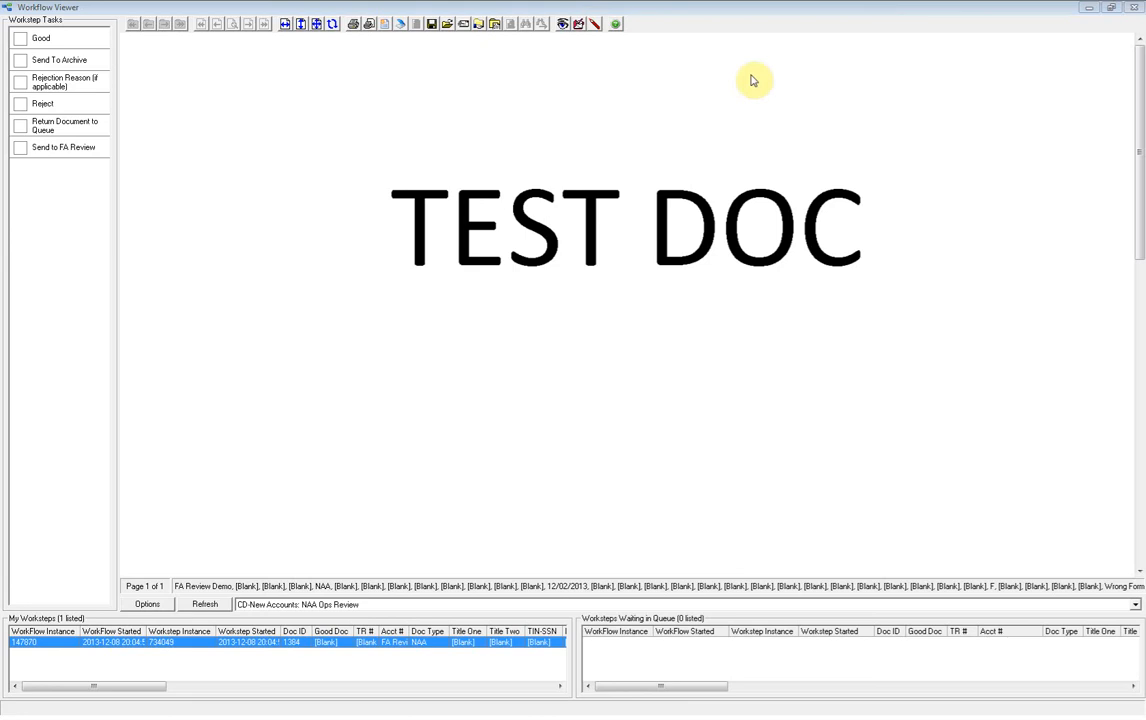
{"action": "type", "text": "F"}
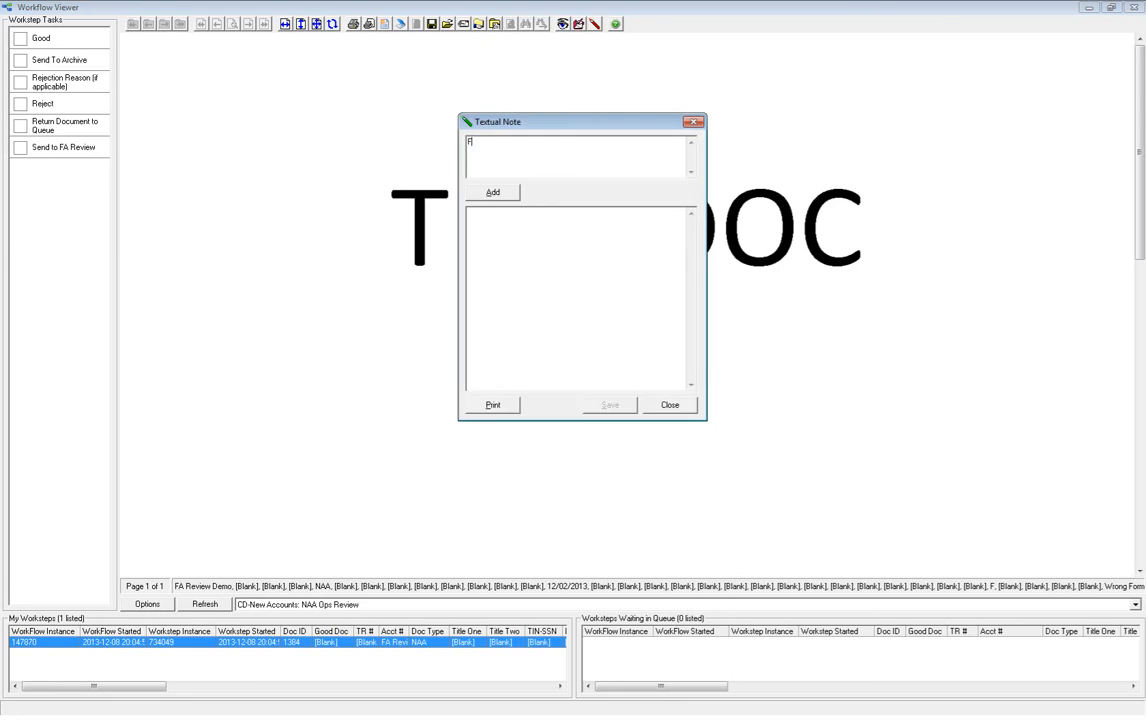
{"action": "type", "text": "inancial experience incomplete-what is Total N"}
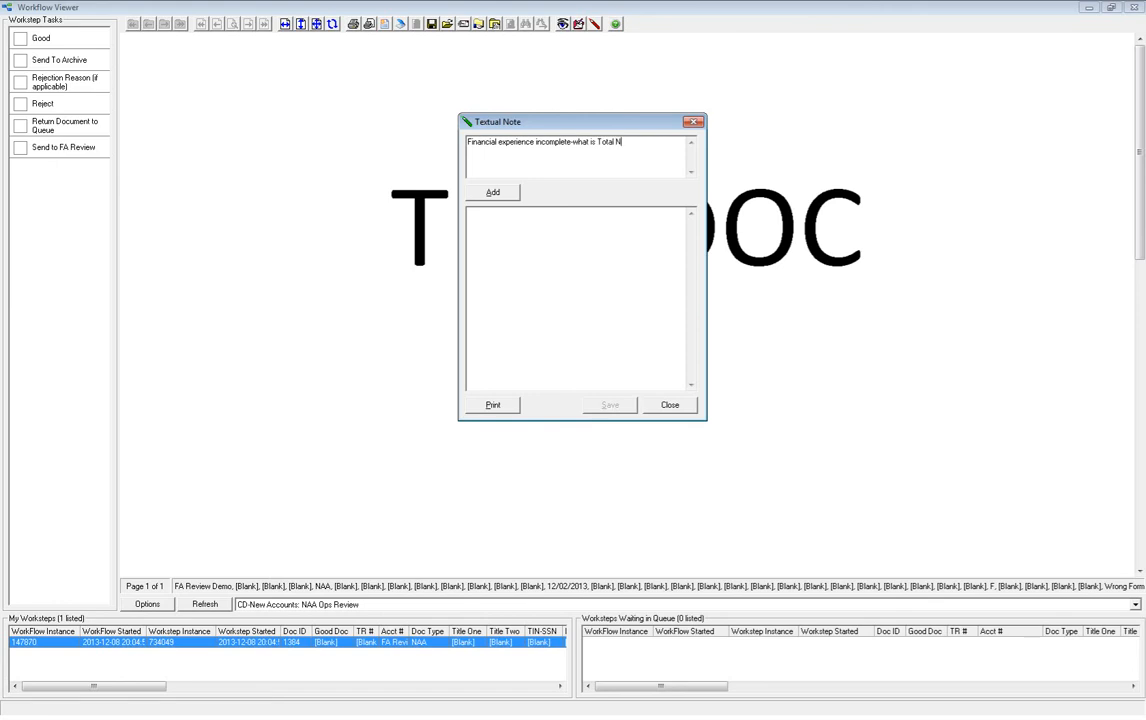
{"action": "type", "text": "et Worth?"}
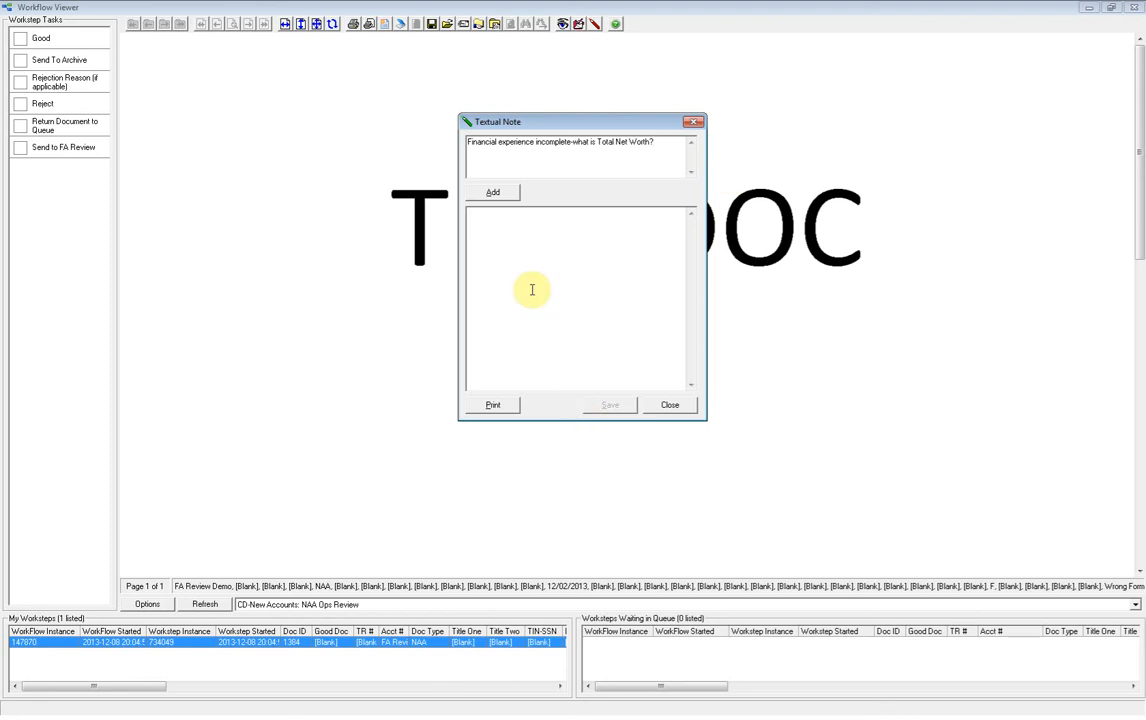
{"action": "left_click", "coordinate": [495, 198]}
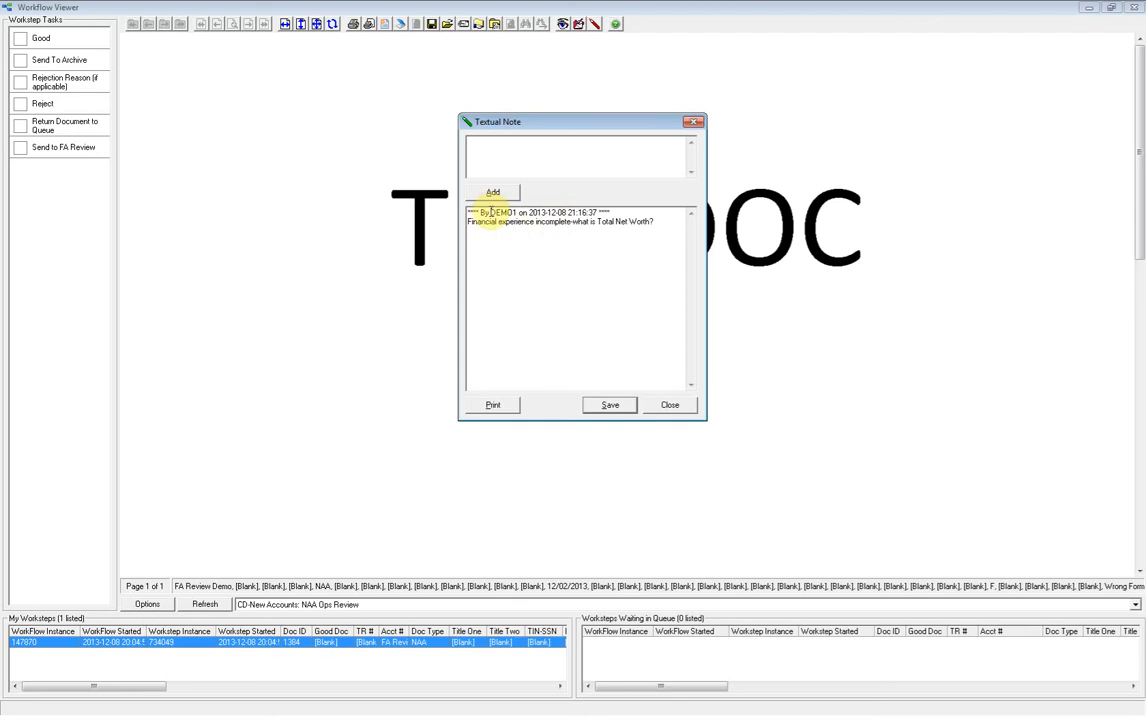
{"action": "left_click", "coordinate": [612, 404]}
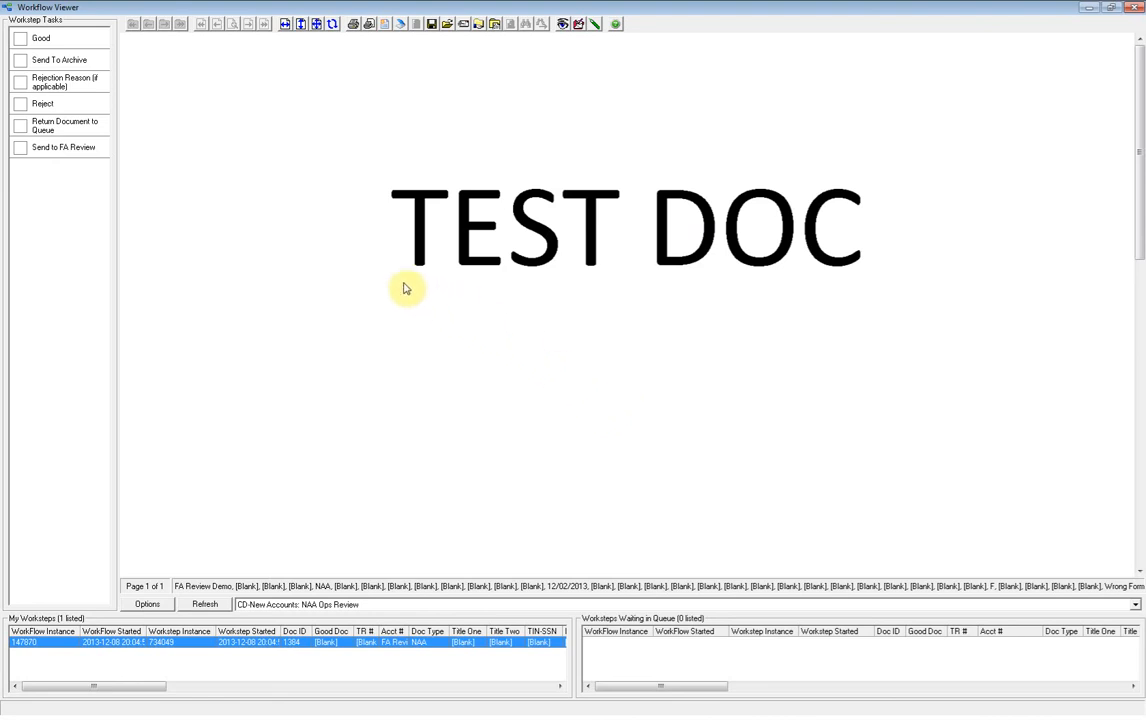
Complete the NAA Ops Review workstep by sending the document to FA Review.
{"action": "left_click", "coordinate": [21, 150]}
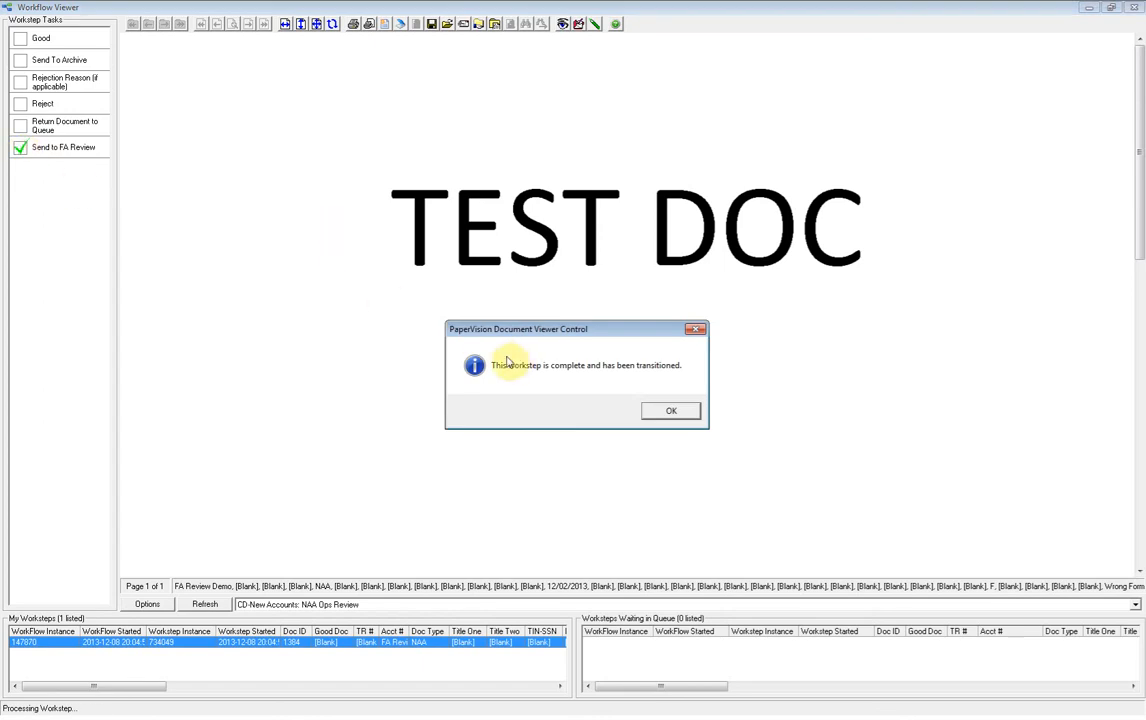
{"action": "left_click", "coordinate": [673, 410]}
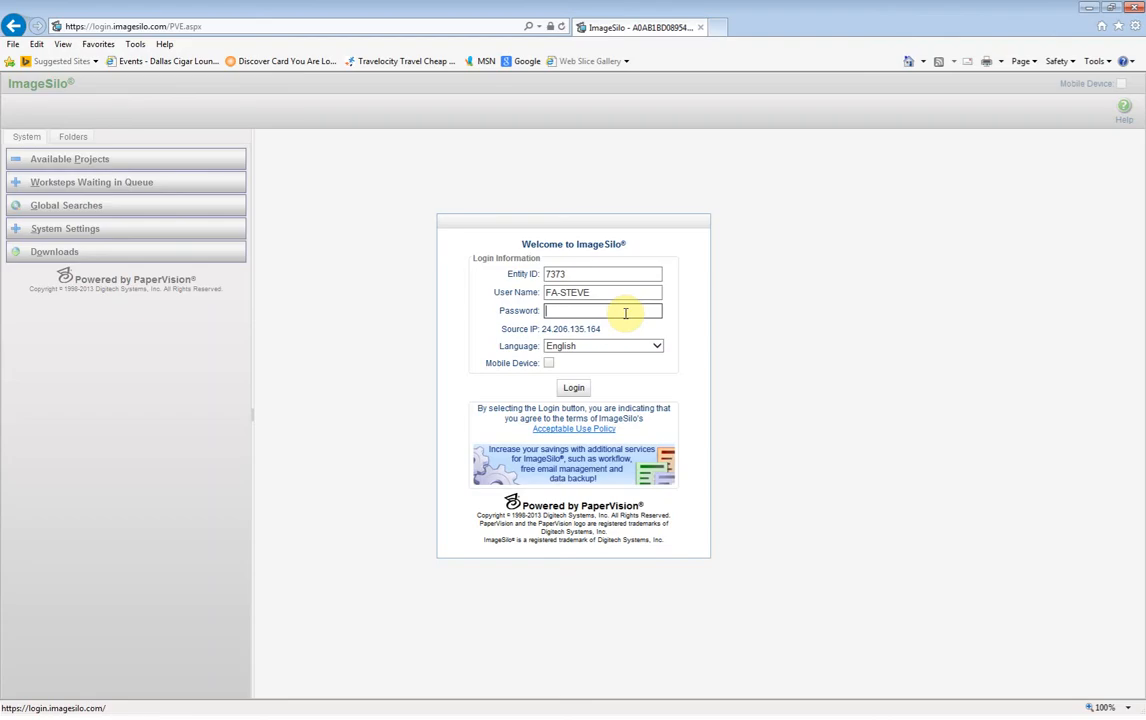
Enter the account password for the FA reviewer's user name and log in to ImageSilo.
{"action": "type", "text": "********"}
{"action": "key", "text": "Return"}
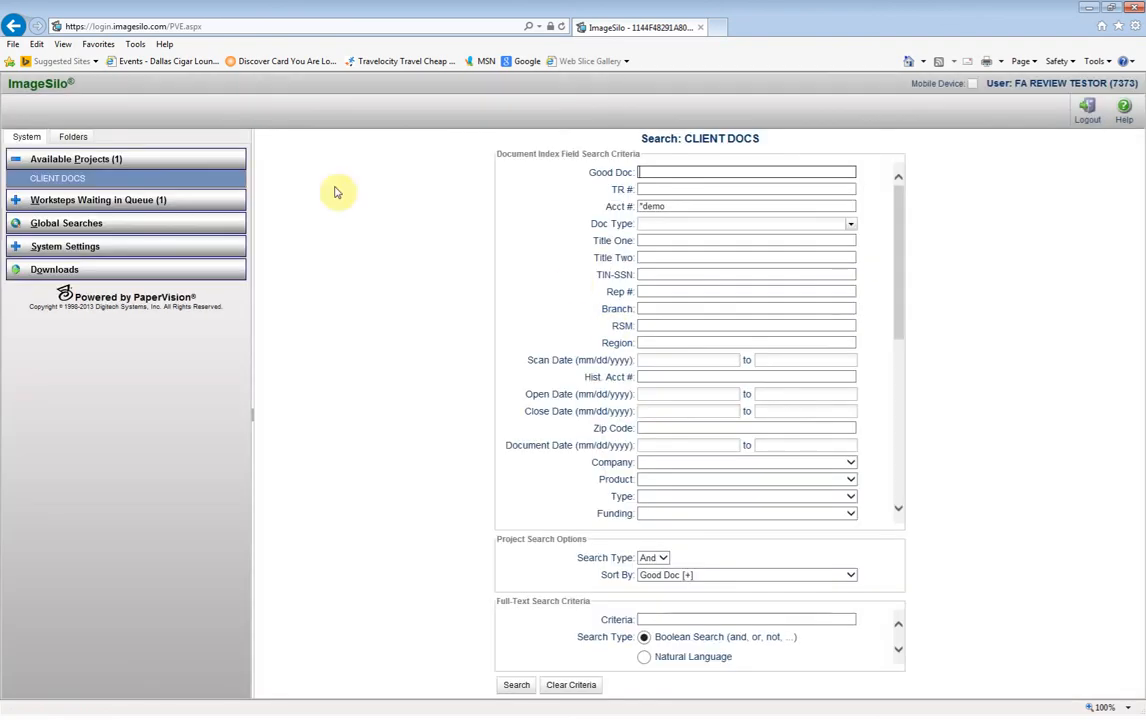
Open the CD-FA: FA Review queue in a maximized Workflow Viewer and take ownership of its waiting workstep.
{"action": "left_click", "coordinate": [42, 200]}
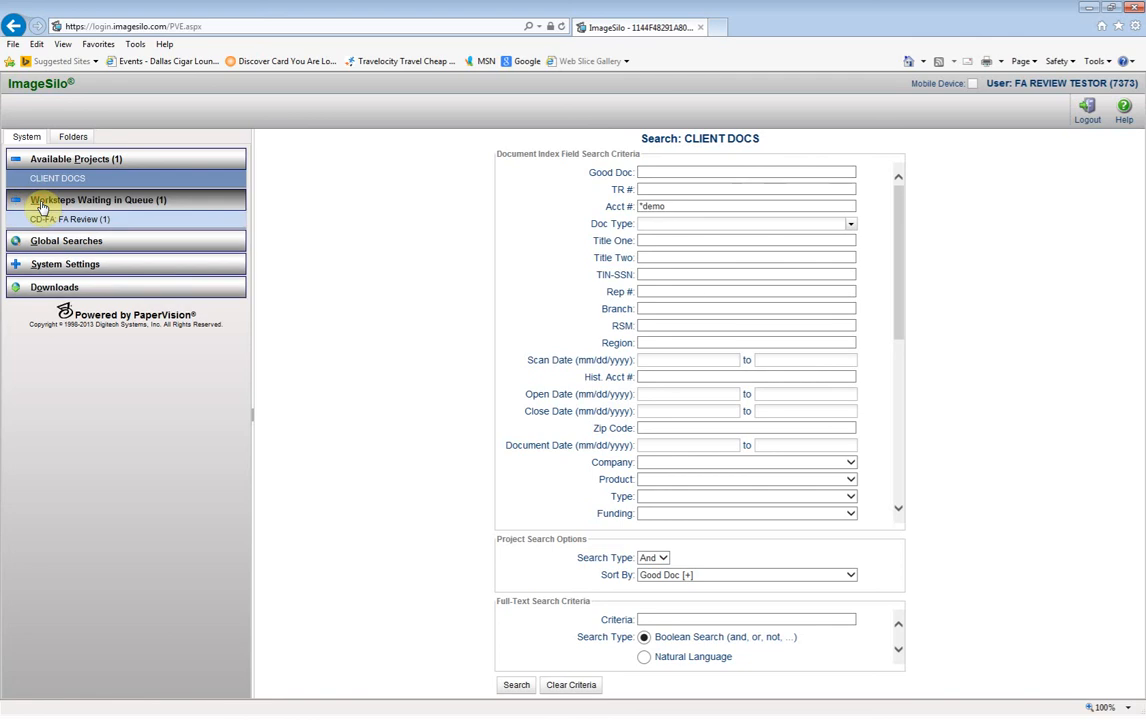
{"action": "left_click", "coordinate": [52, 220]}
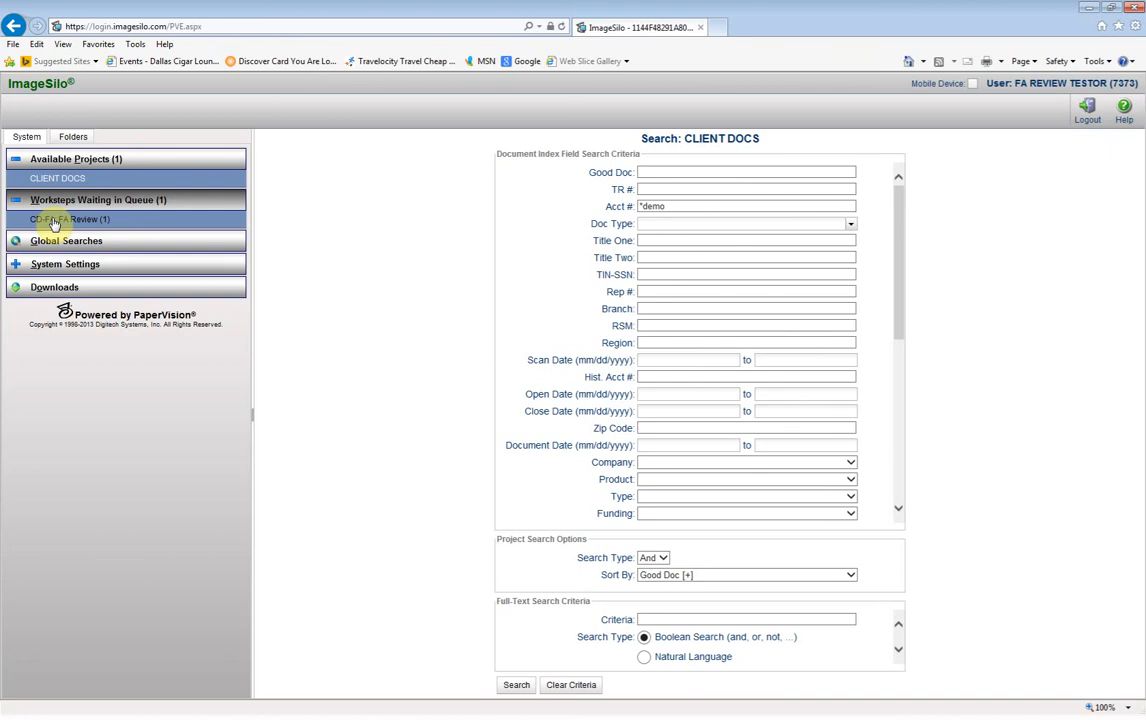
{"action": "left_click", "coordinate": [55, 222]}
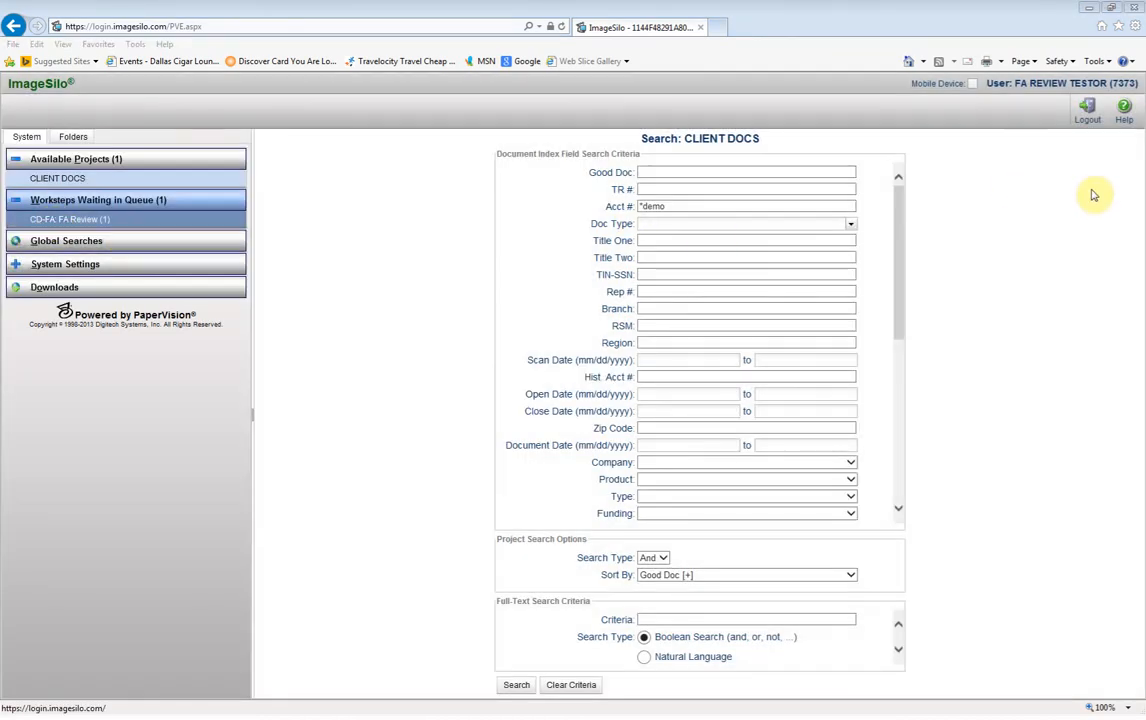
{"action": "left_click", "coordinate": [786, 95]}
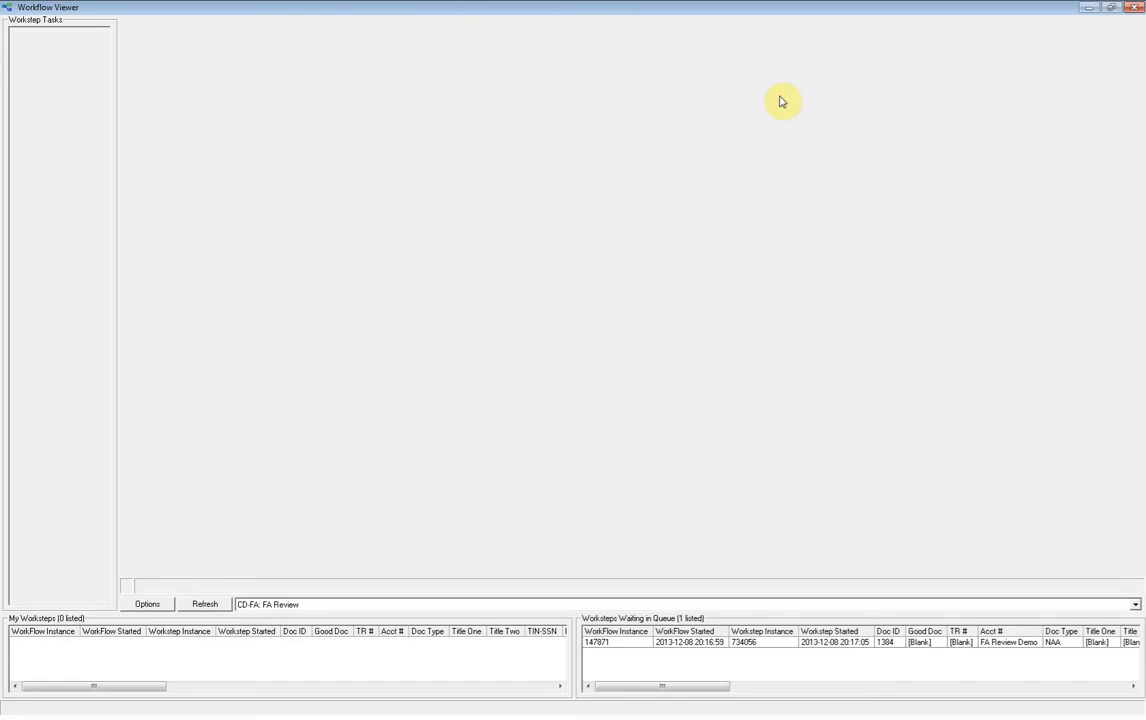
{"action": "double_click", "coordinate": [821, 645]}
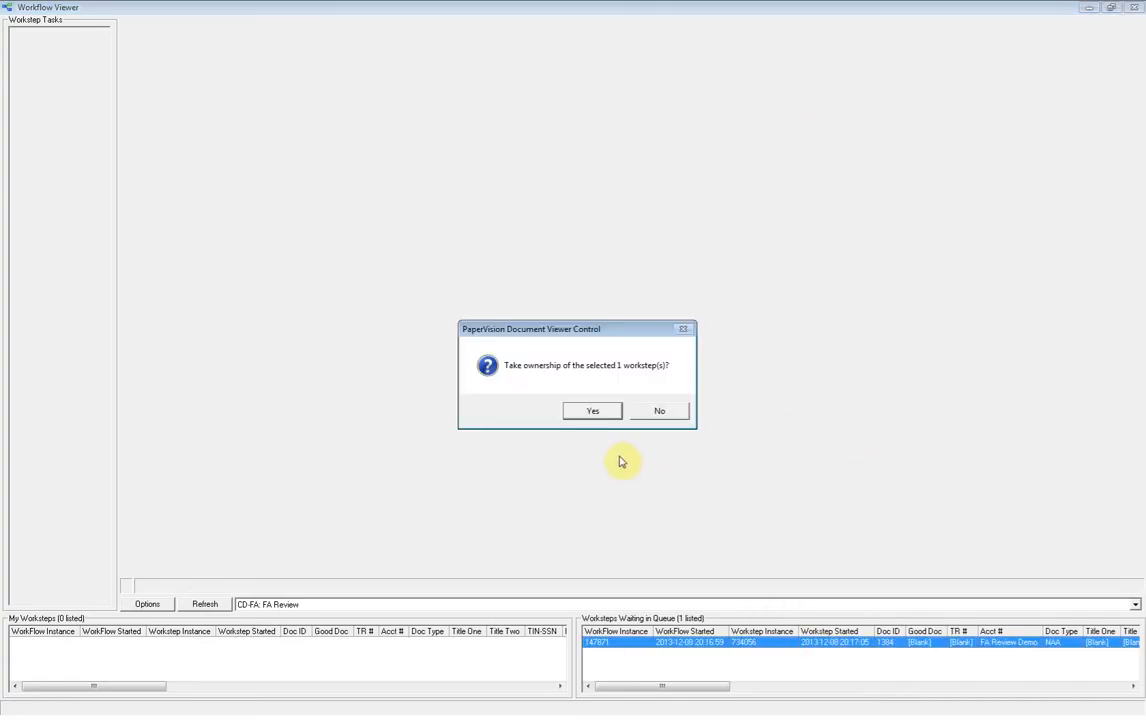
{"action": "left_click", "coordinate": [593, 411]}
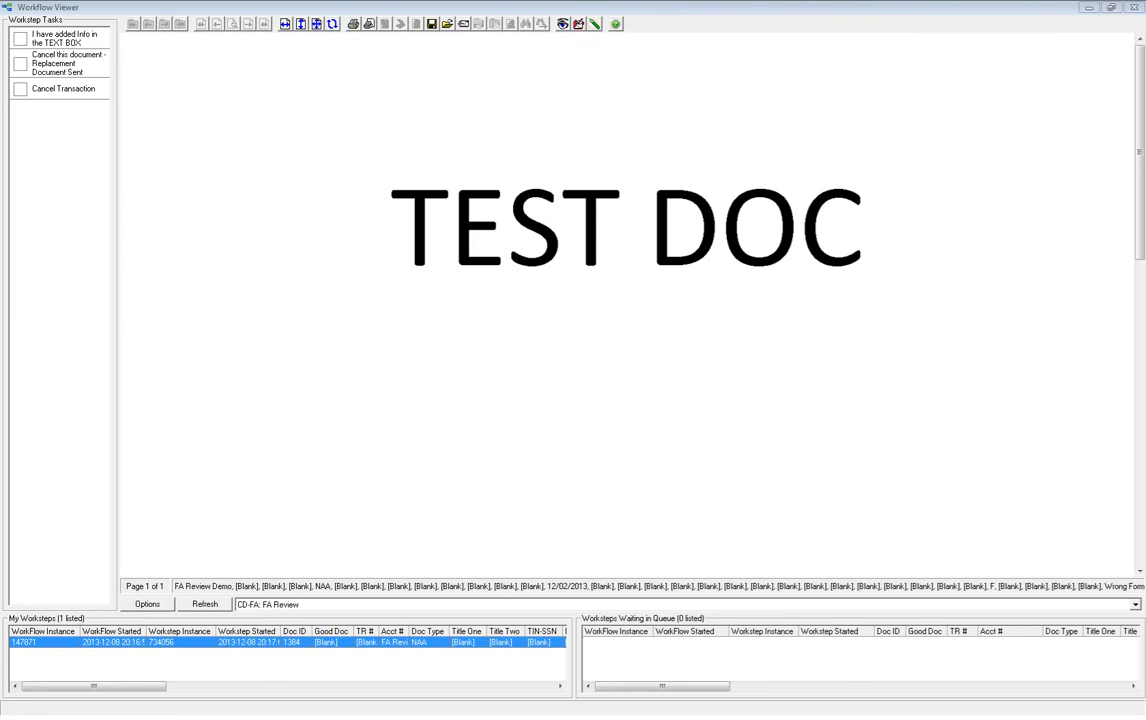
Save a textual note reading "Total net worth 500k" and complete the FA Review workstep with "I have added Info in the TEXT BOX".
{"action": "left_click_drag", "start_coordinate": [800, 51], "coordinate": [591, 89]}
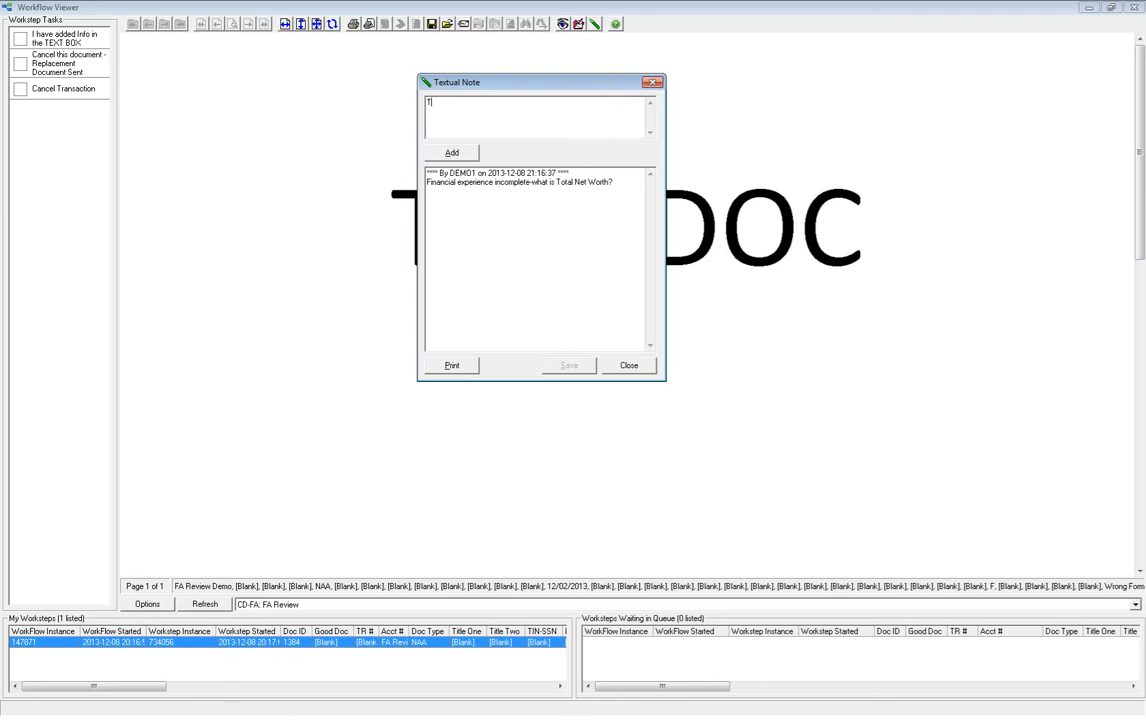
{"action": "type", "text": "Total Net worth 500k"}
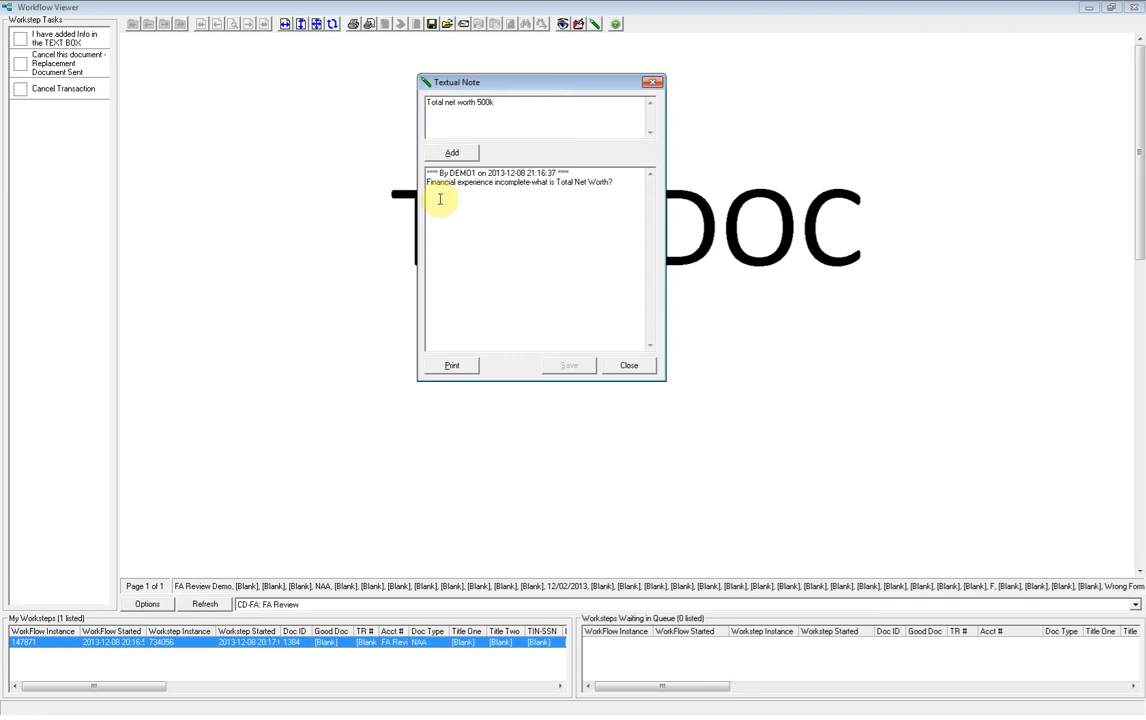
{"action": "left_click", "coordinate": [450, 153]}
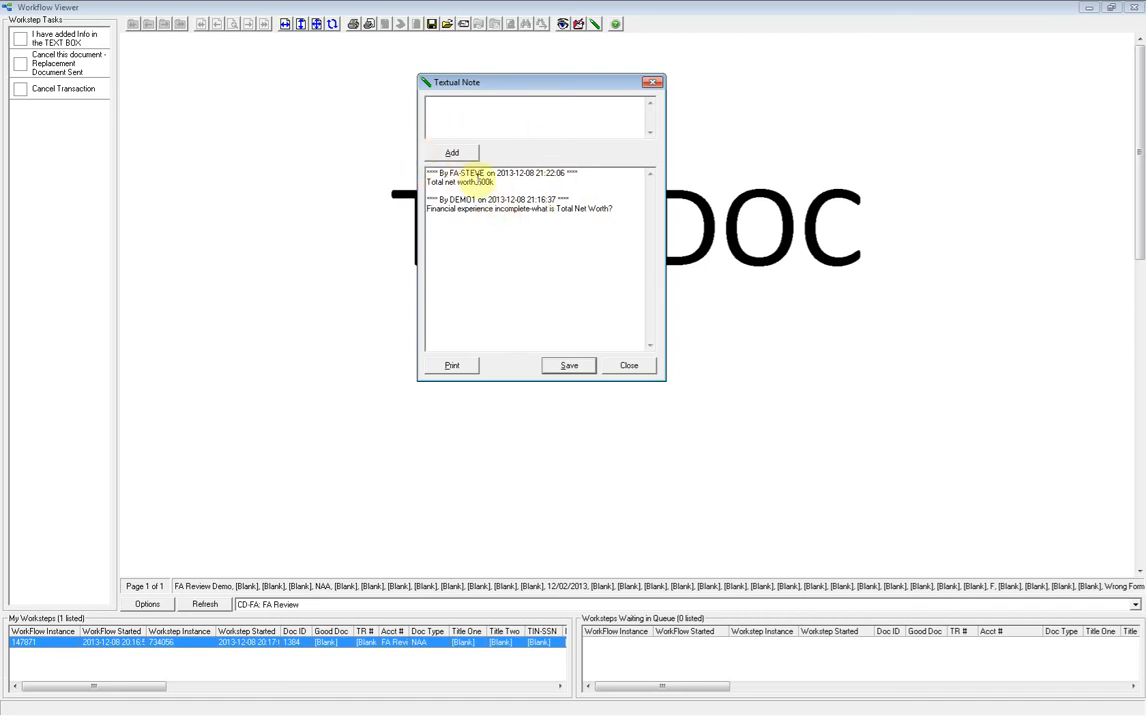
{"action": "left_click", "coordinate": [563, 365]}
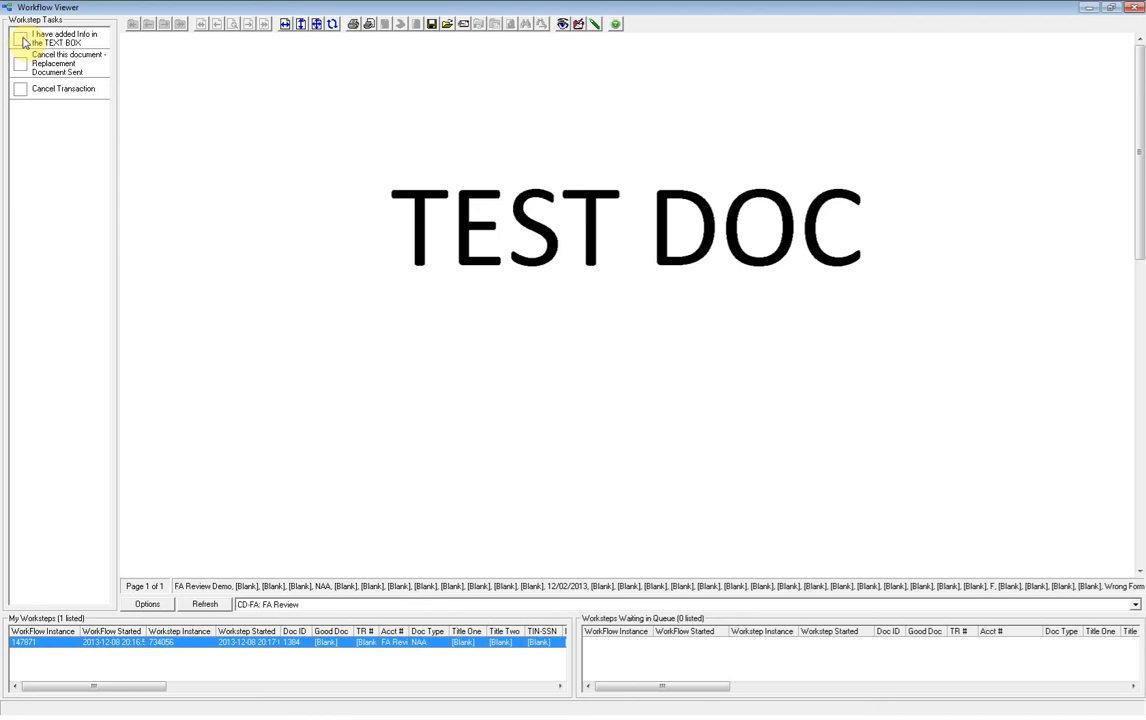
{"action": "left_click", "coordinate": [21, 40]}
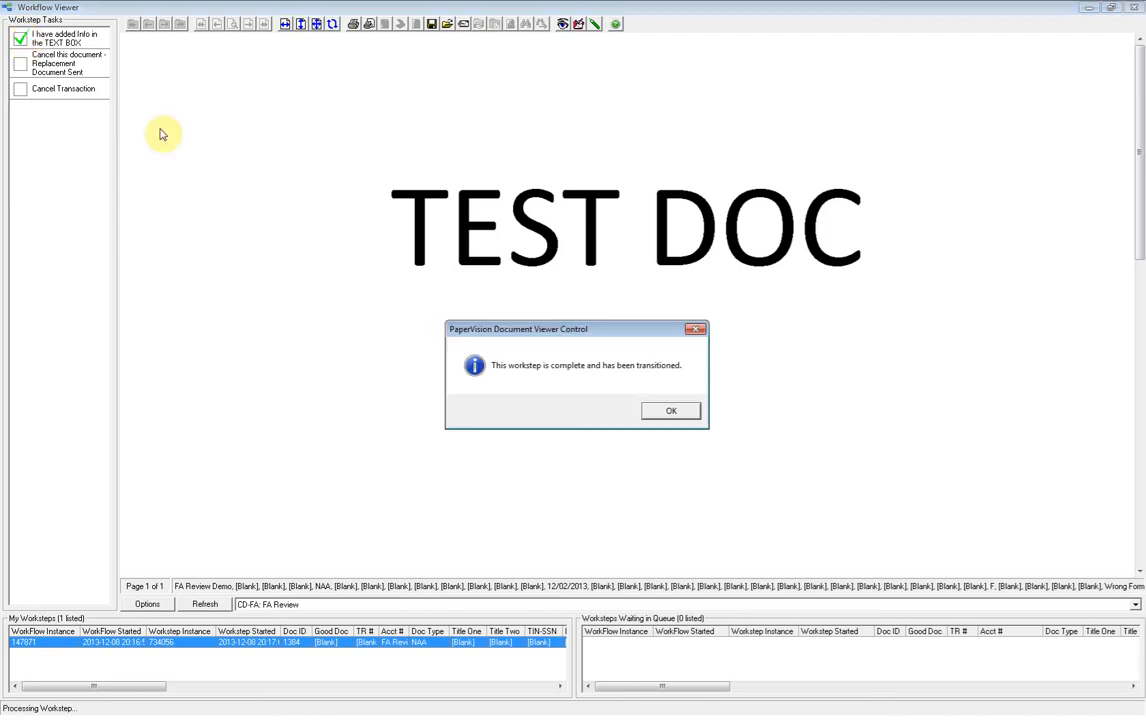
{"action": "left_click", "coordinate": [672, 412]}
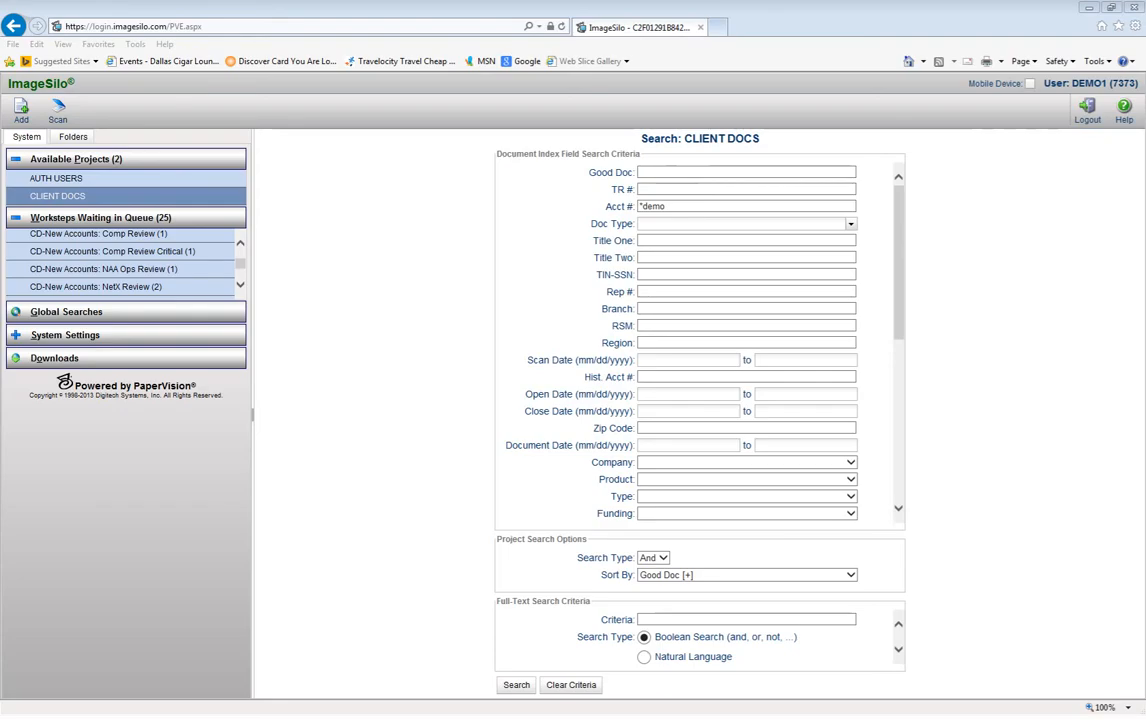
Open the CD-New Accounts: NAA Ops Review queue in a maximized Workflow Viewer and take ownership of the returned workstep.
{"action": "left_click", "coordinate": [69, 272]}
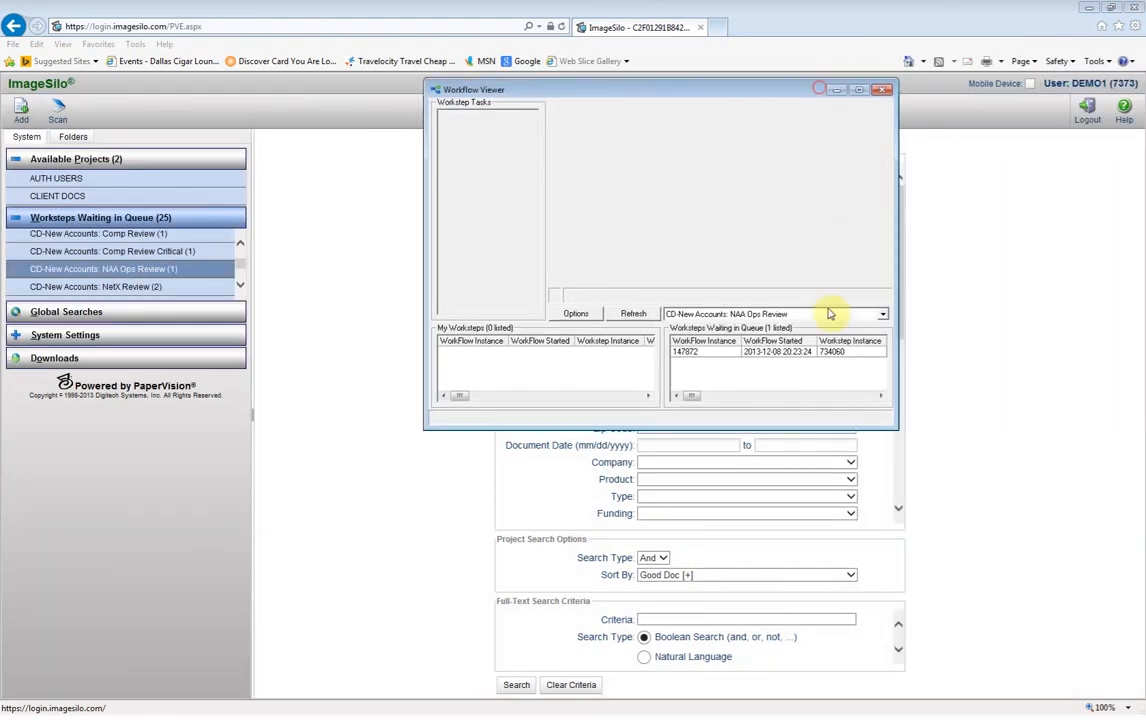
{"action": "left_click", "coordinate": [859, 92]}
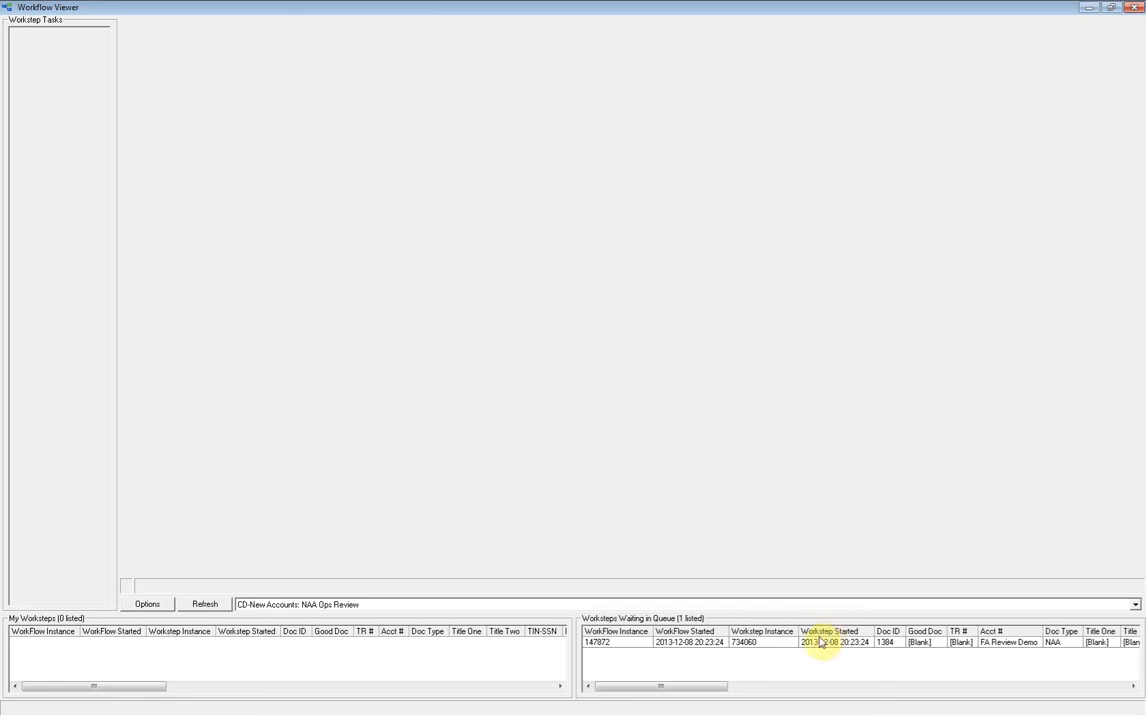
{"action": "left_click_drag", "start_coordinate": [686, 686], "coordinate": [1108, 687]}
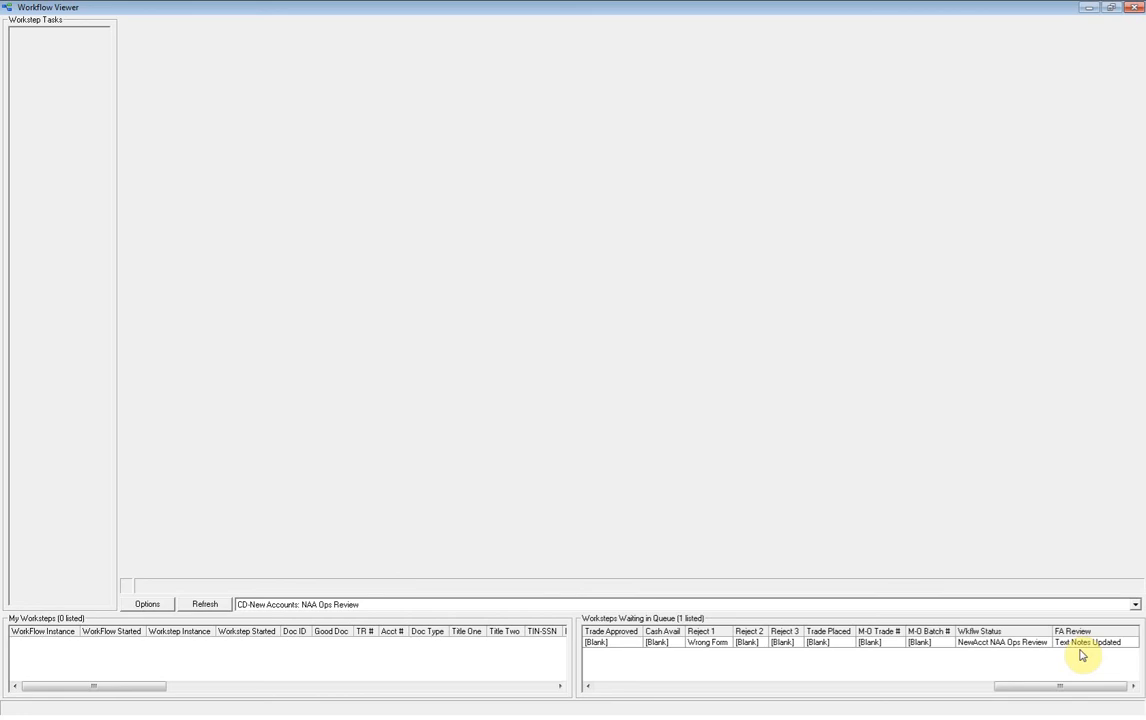
{"action": "double_click", "coordinate": [958, 645]}
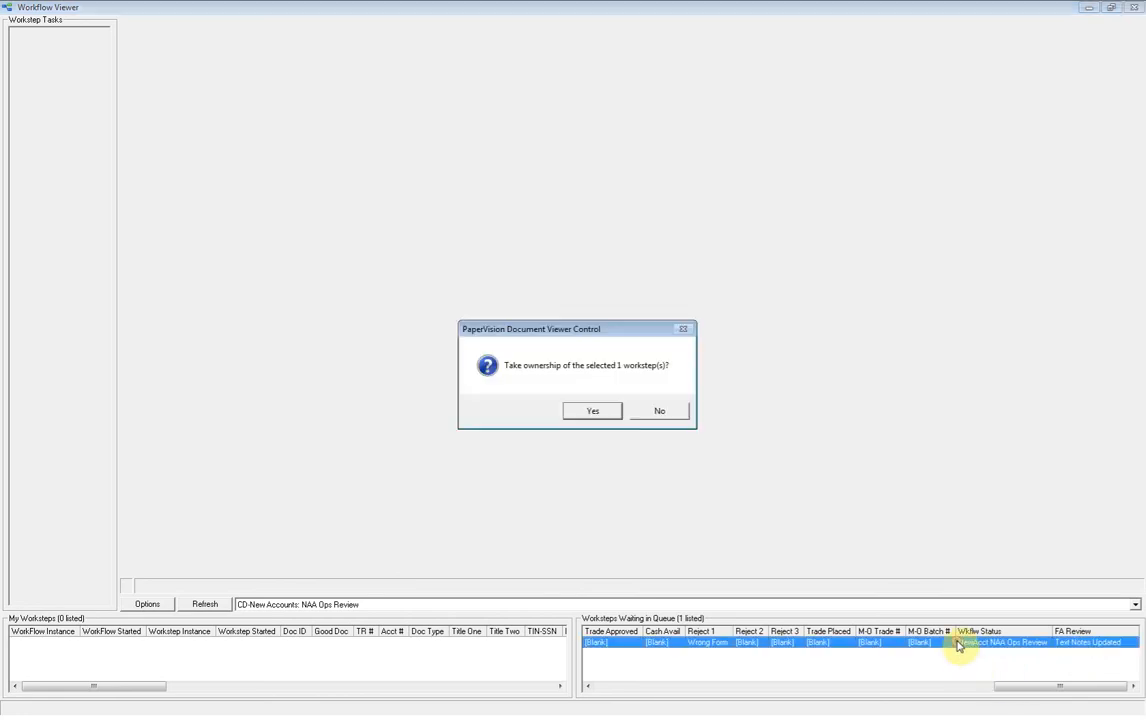
{"action": "left_click", "coordinate": [593, 411]}
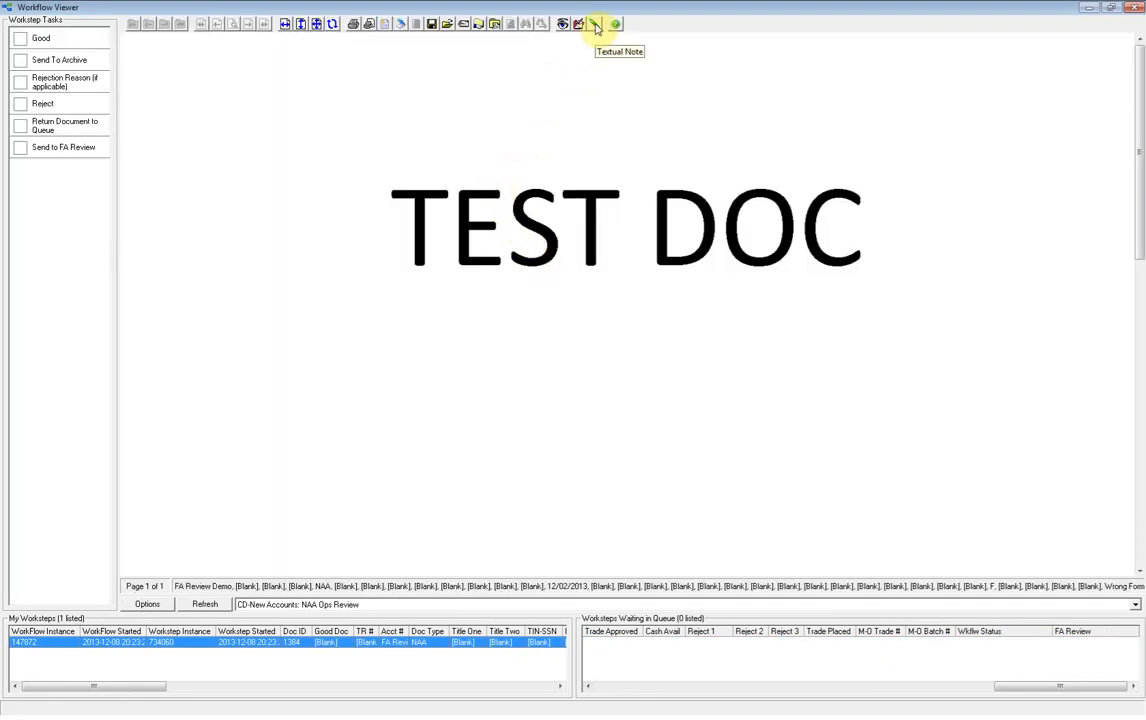
Review the document's textual notes for the FA's reply and complete the NAA Ops Review workstep as Good.
{"action": "left_click", "coordinate": [596, 25]}
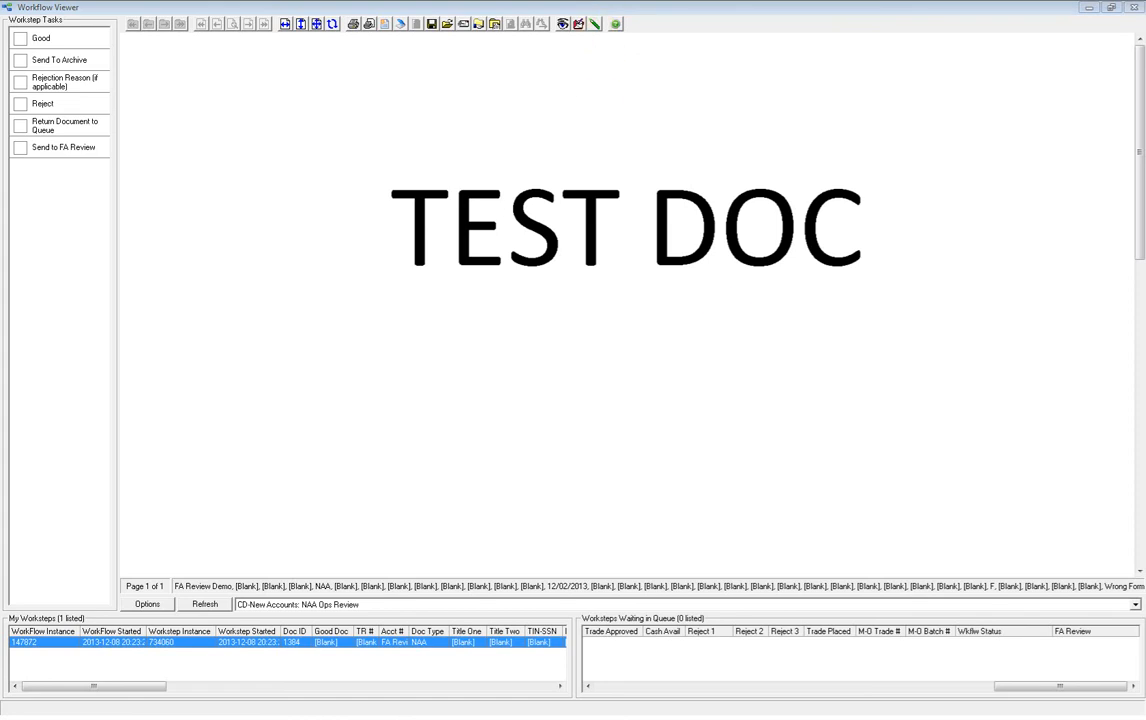
{"action": "left_click_drag", "start_coordinate": [972, 81], "coordinate": [647, 87]}
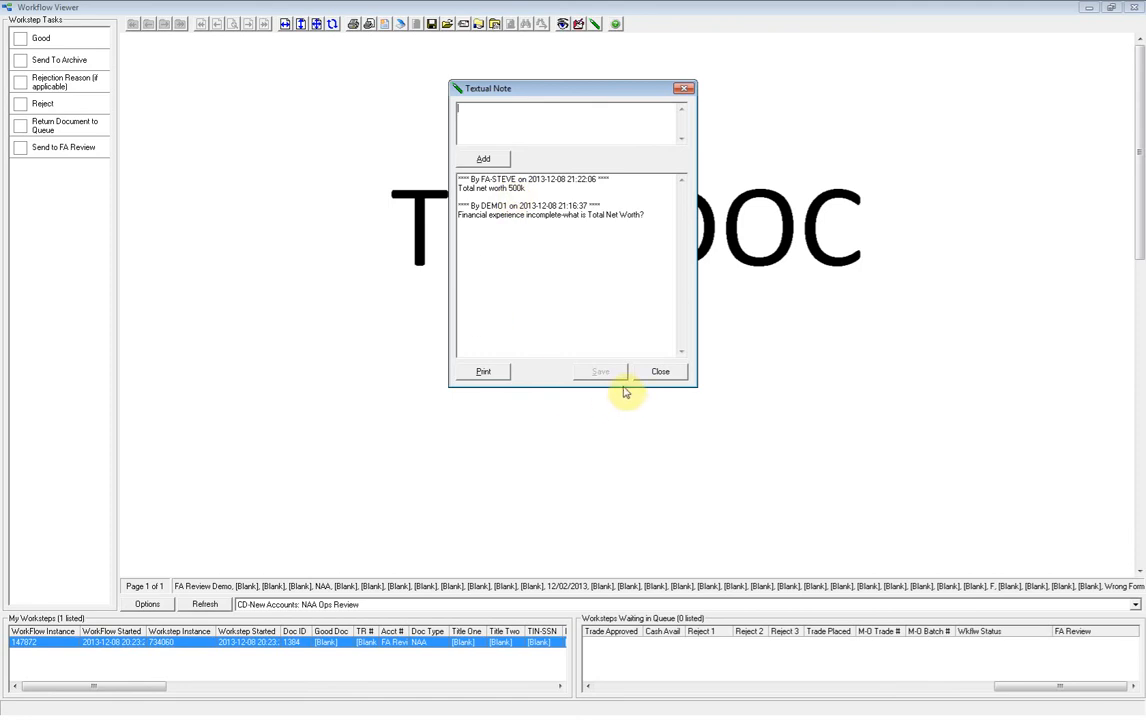
{"action": "left_click", "coordinate": [659, 373]}
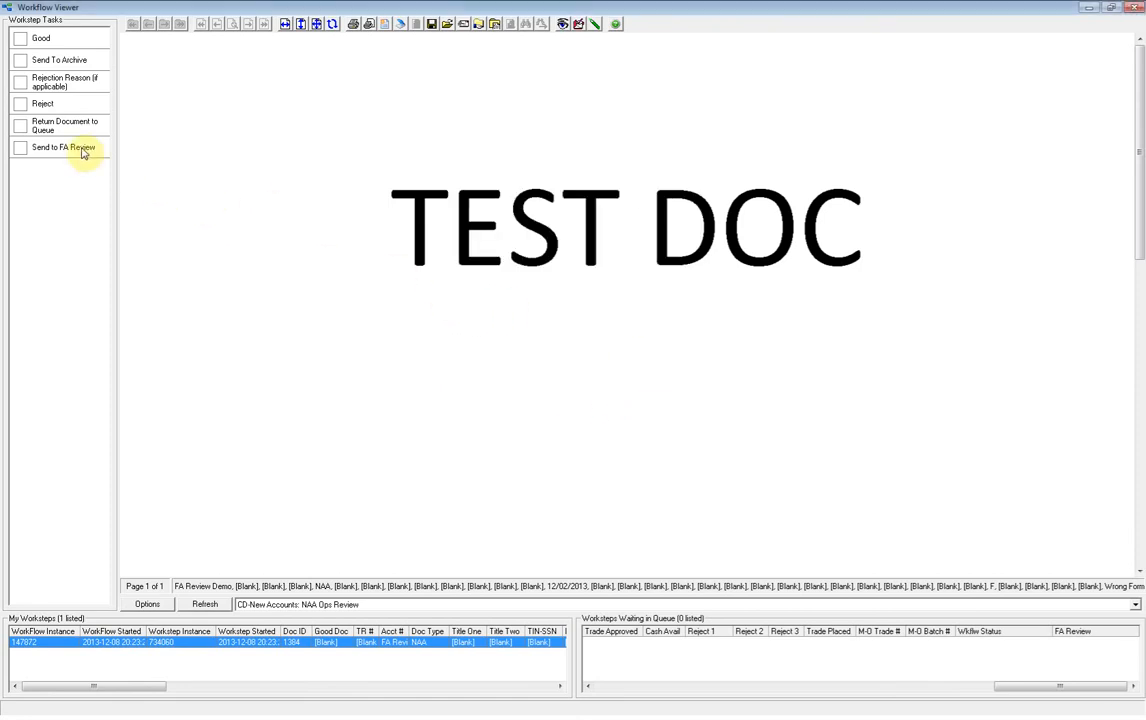
{"action": "left_click", "coordinate": [24, 41]}
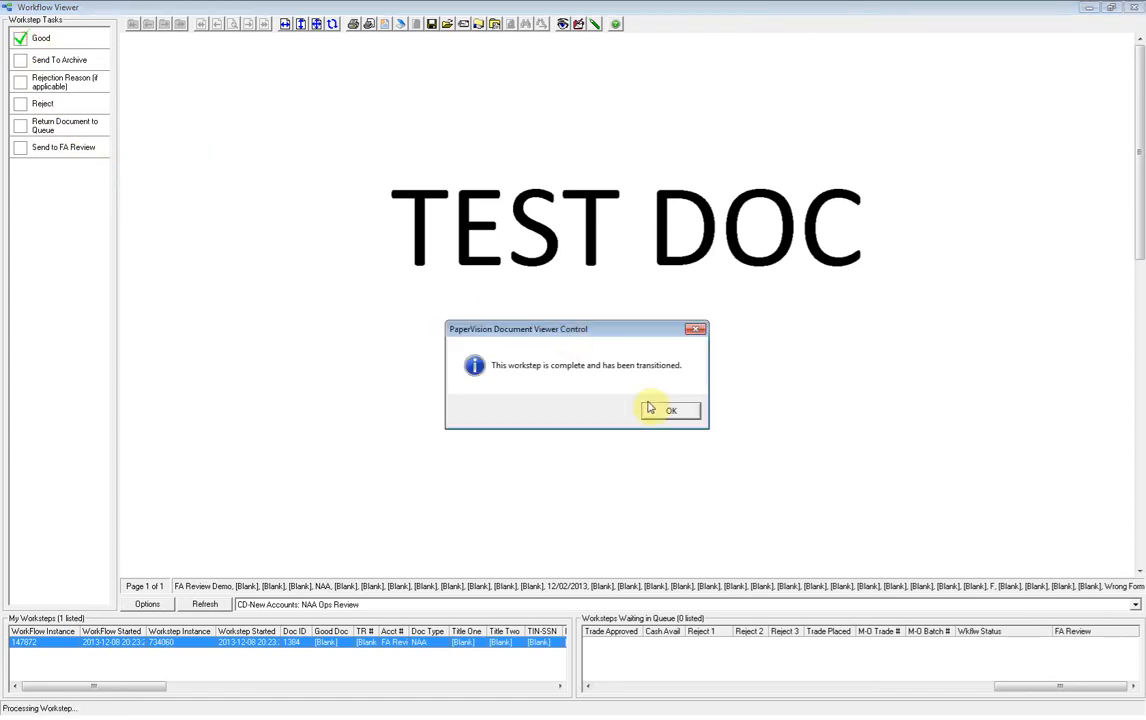
{"action": "left_click", "coordinate": [670, 410]}
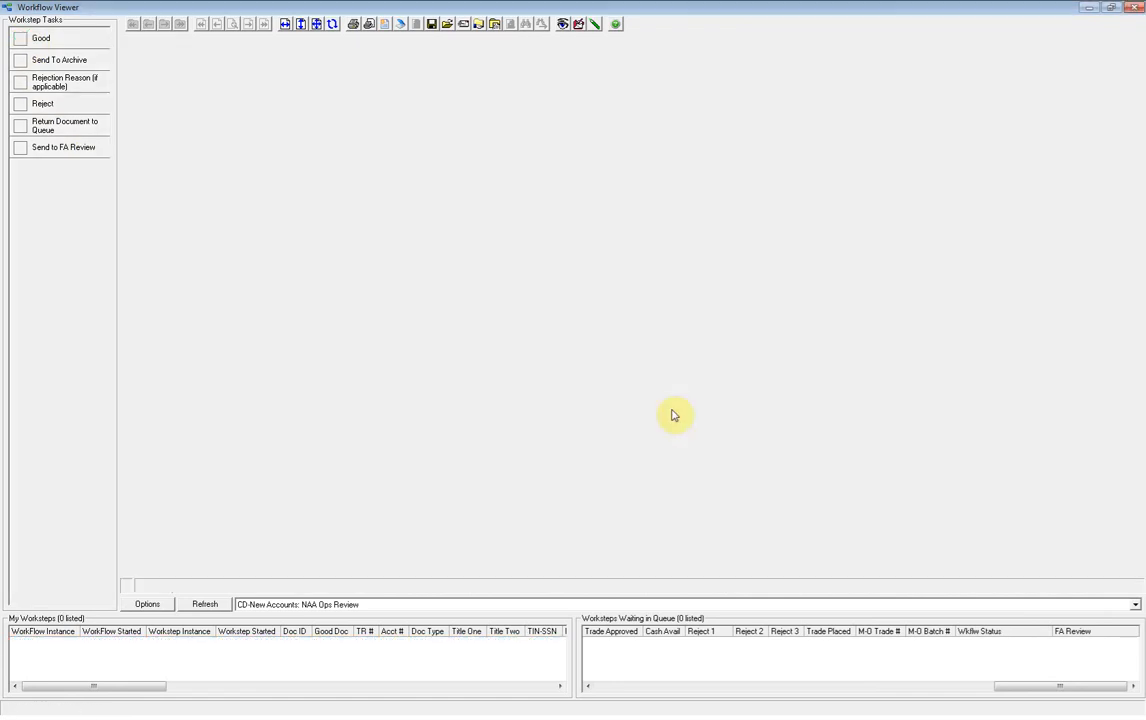